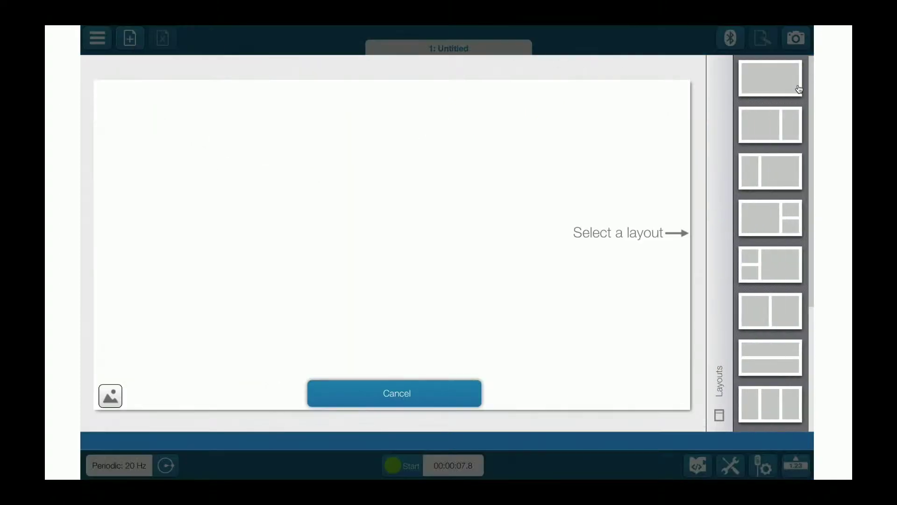
Add a page with the single full-page layout and place a graph with Force (N) on its y-axis
click(799, 89)
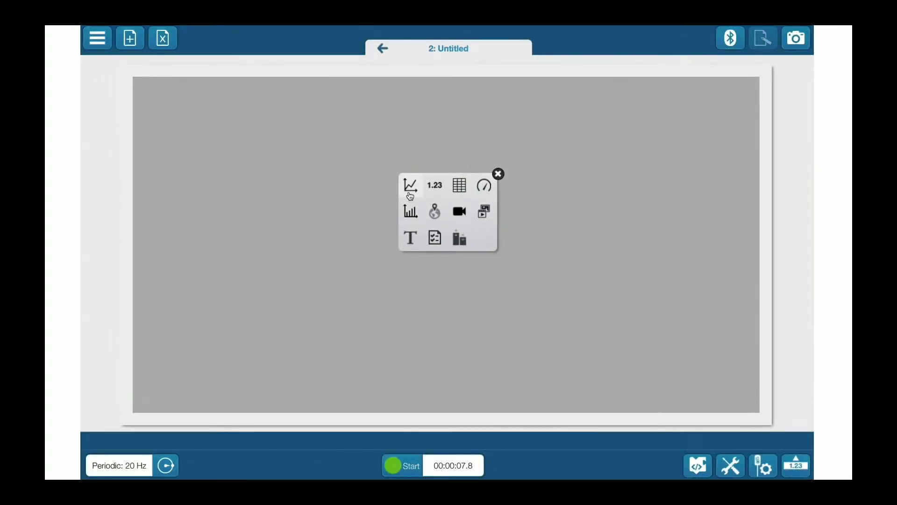
click(410, 196)
click(135, 146)
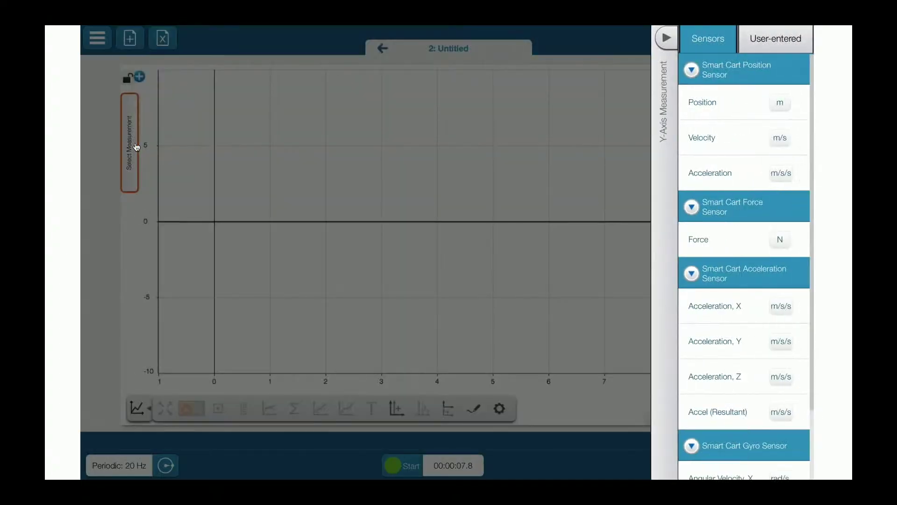
click(729, 244)
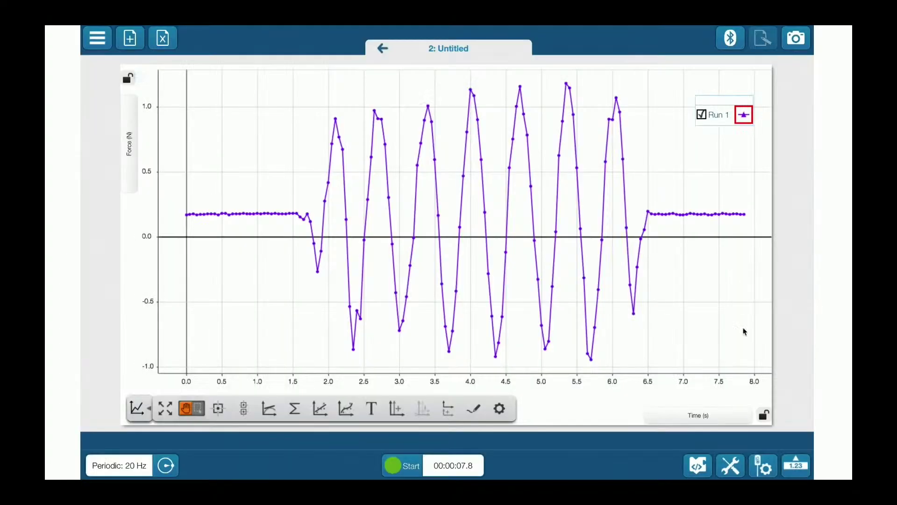
Plot force against Acceleration, X and add a linear fit to Run 1, moving its results box clear of the data
click(698, 416)
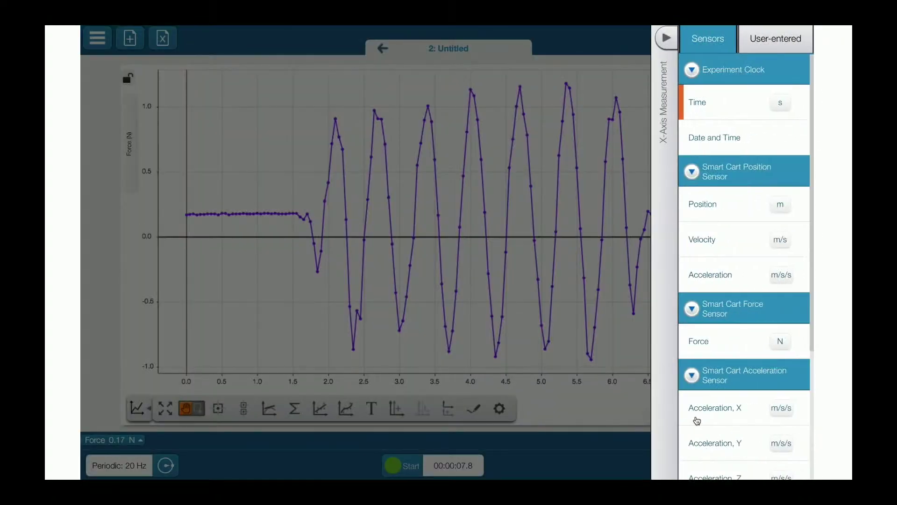
click(705, 410)
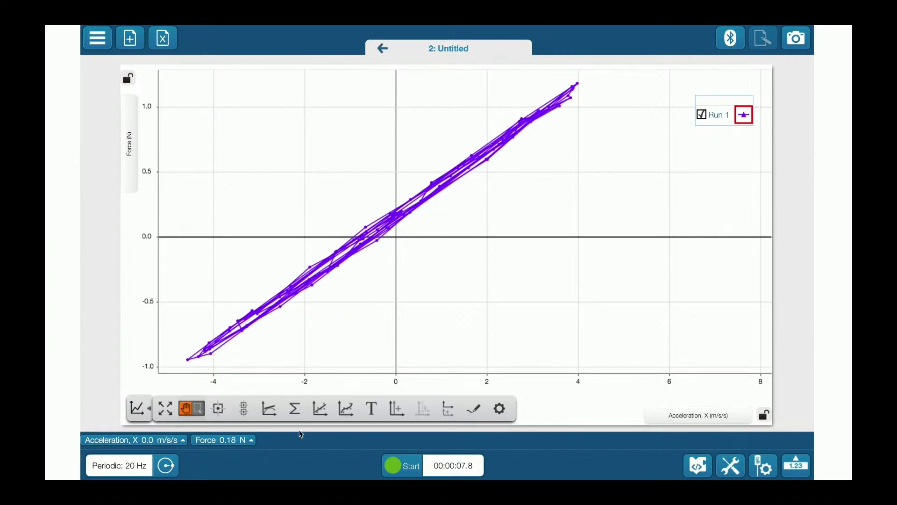
click(320, 414)
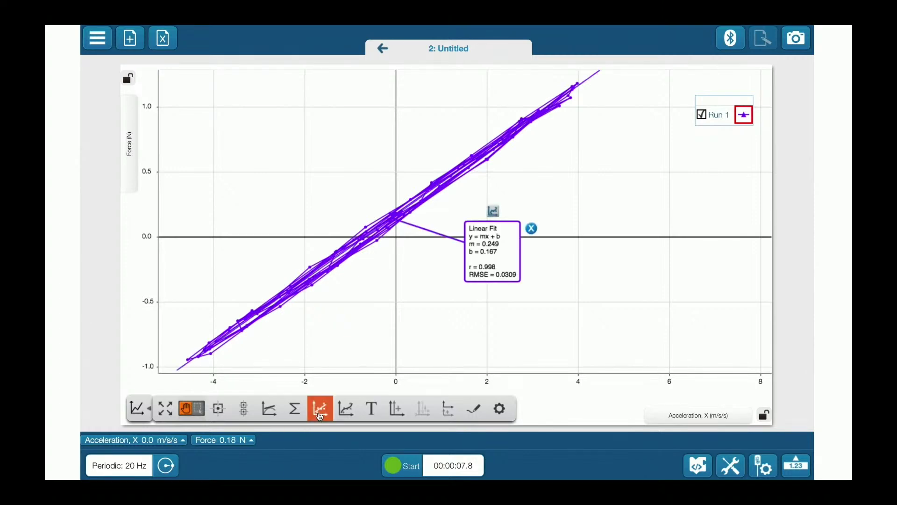
drag(507, 254, 534, 295)
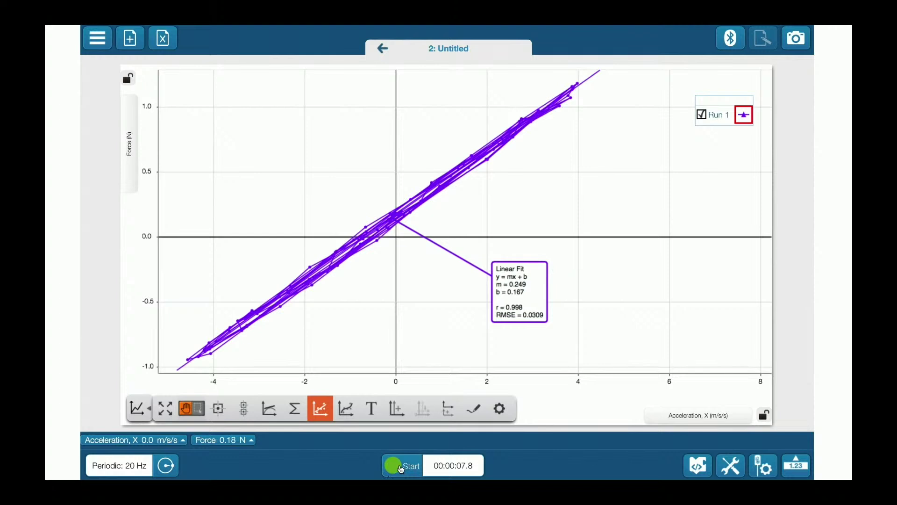
Record a second data run and add a linear fit to it, moving its results box below the line
click(401, 467)
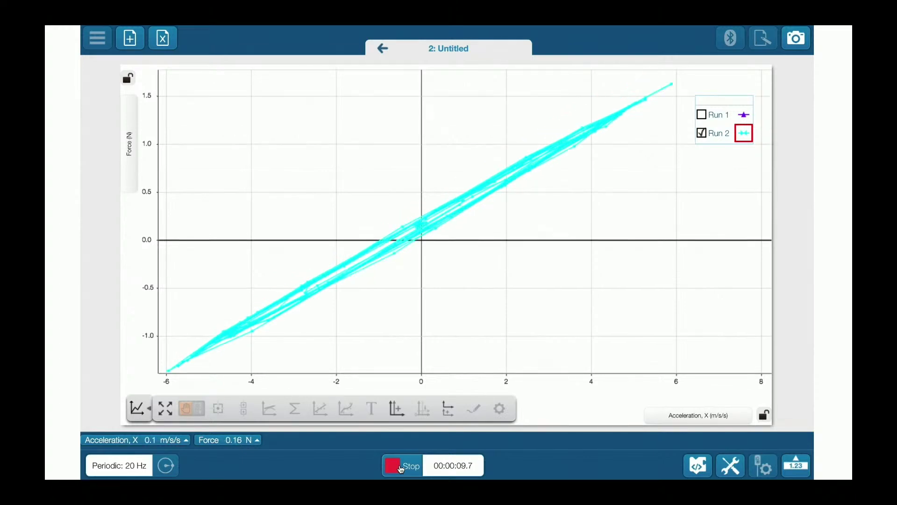
click(401, 465)
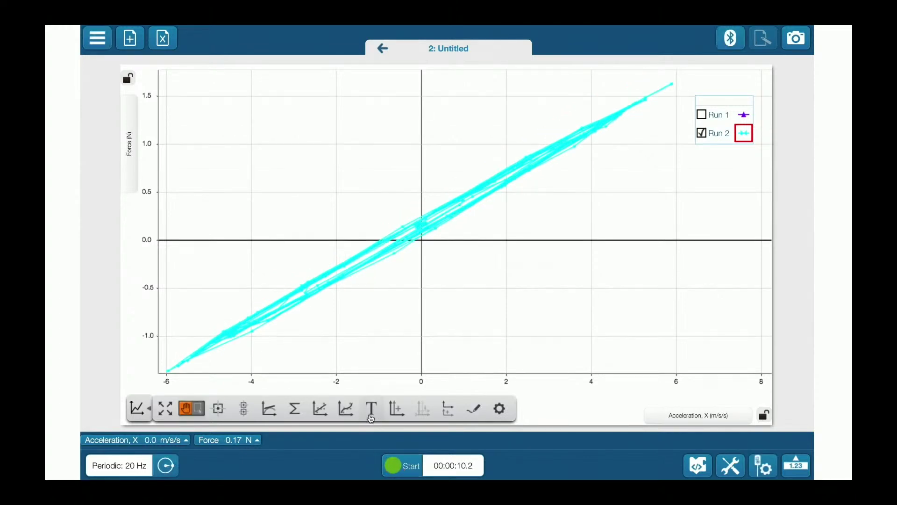
click(320, 411)
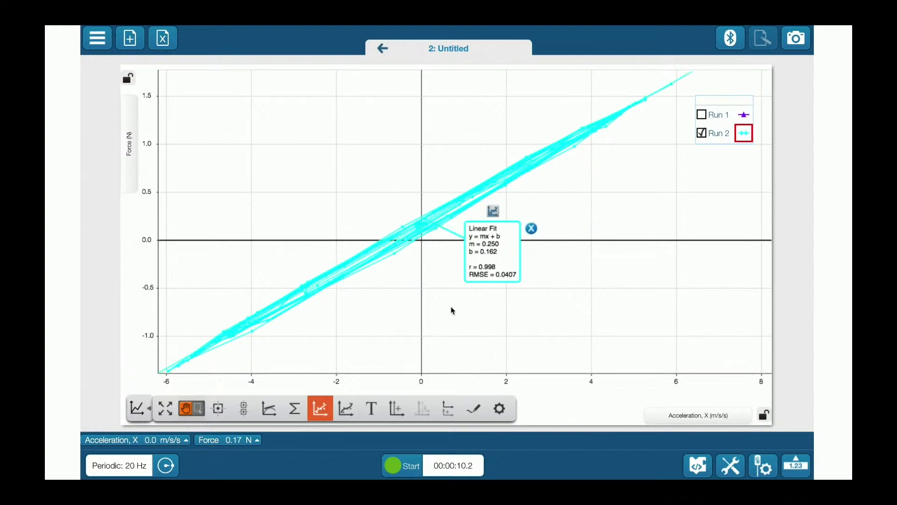
mouse_move(508, 265)
mouse_down()
mouse_move(523, 299)
mouse_move(682, 332)
mouse_up()
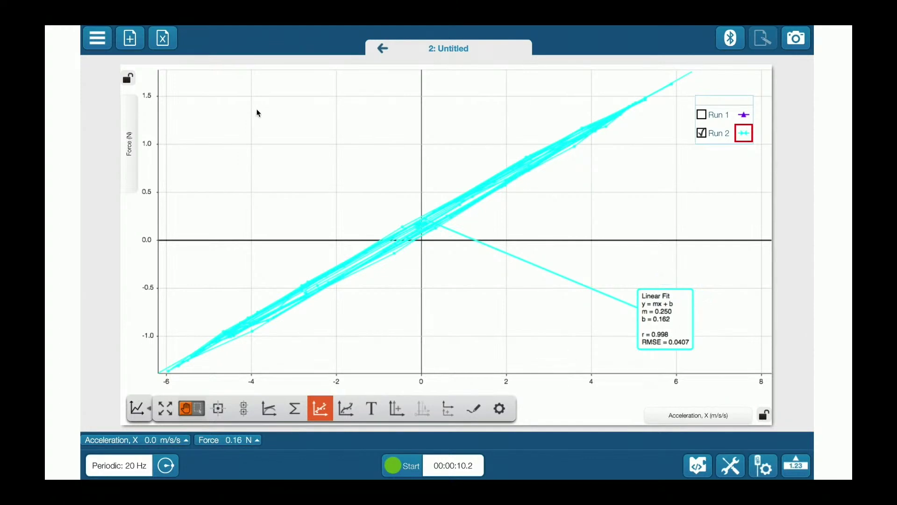
Save the experiment to the Desktop as F=ma
click(98, 40)
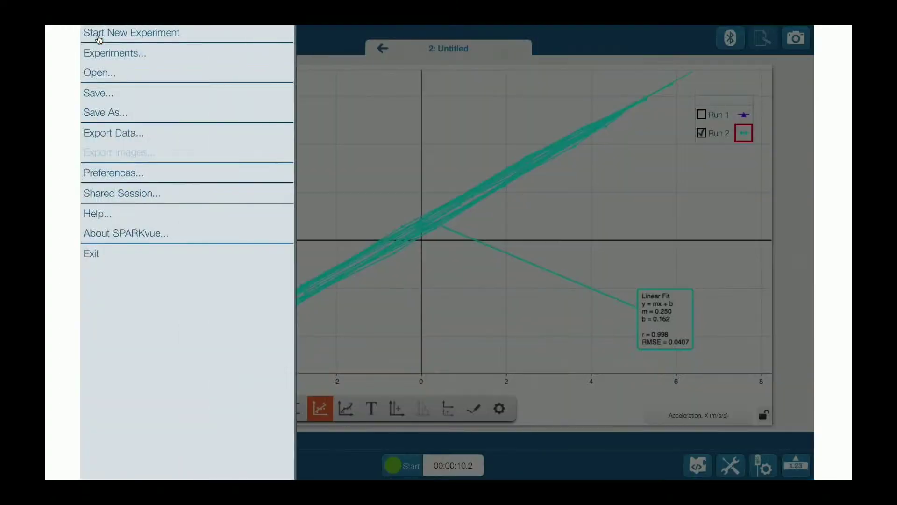
click(99, 112)
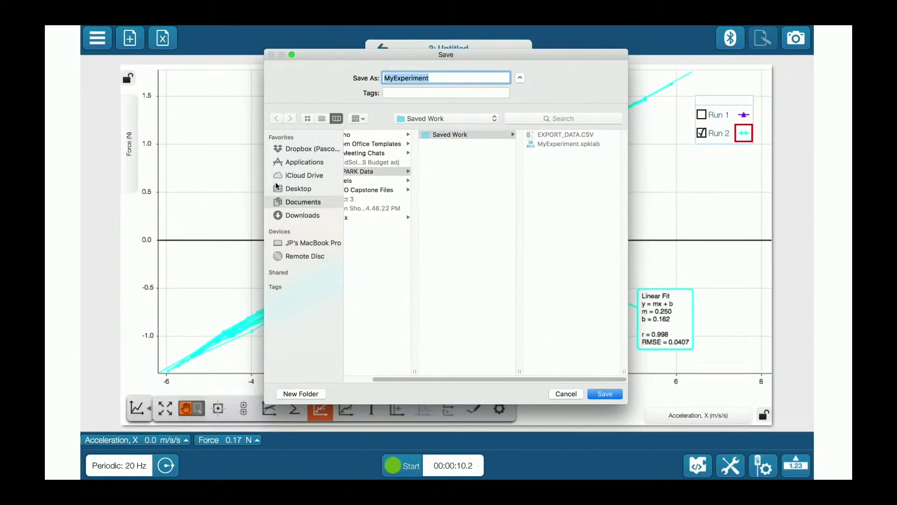
text(F=ma)
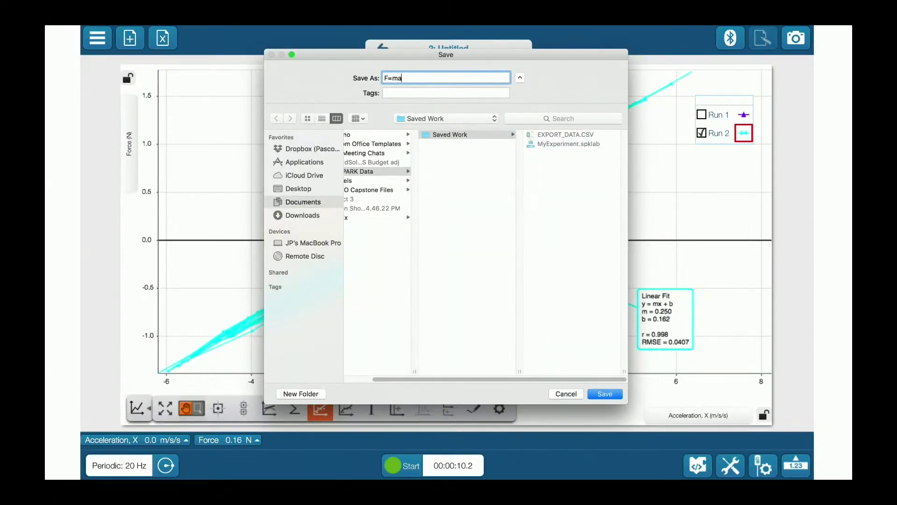
click(297, 189)
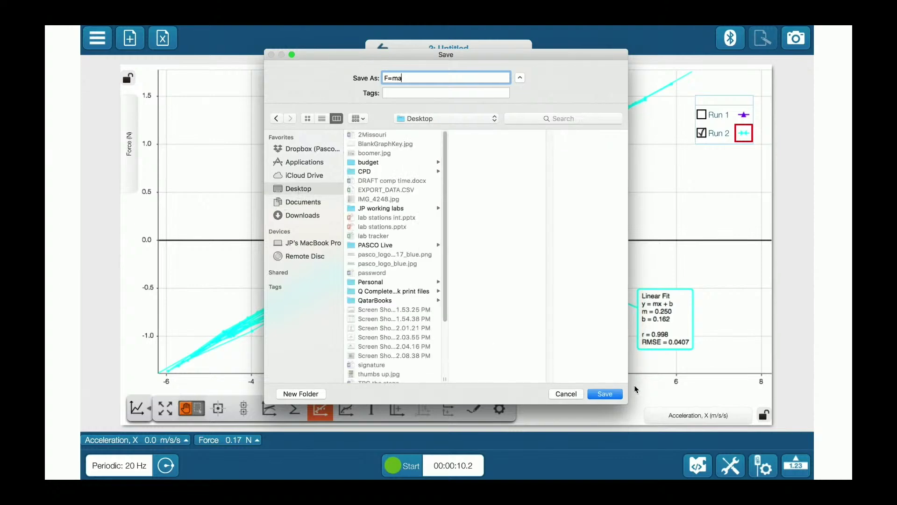
click(605, 394)
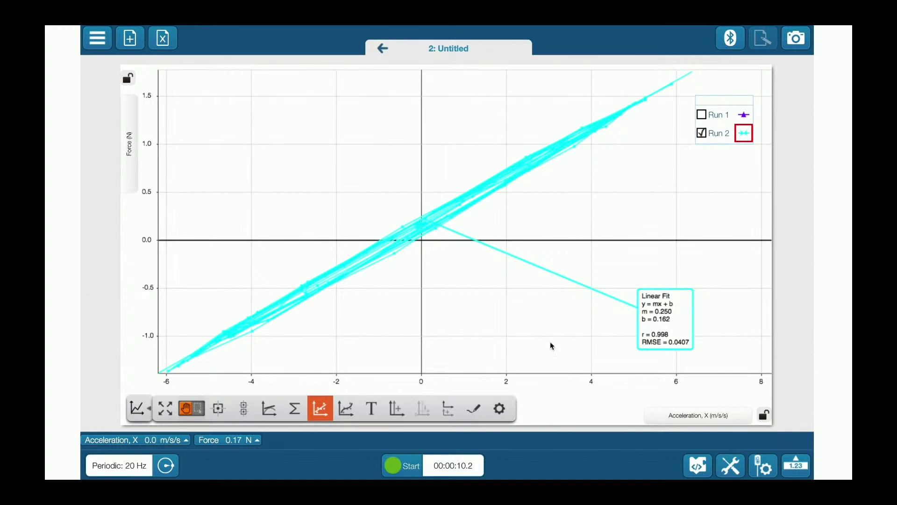
Close the experiment window, then reopen F=ma.spklab from the desktop in full screen
mouse_move(160, 33)
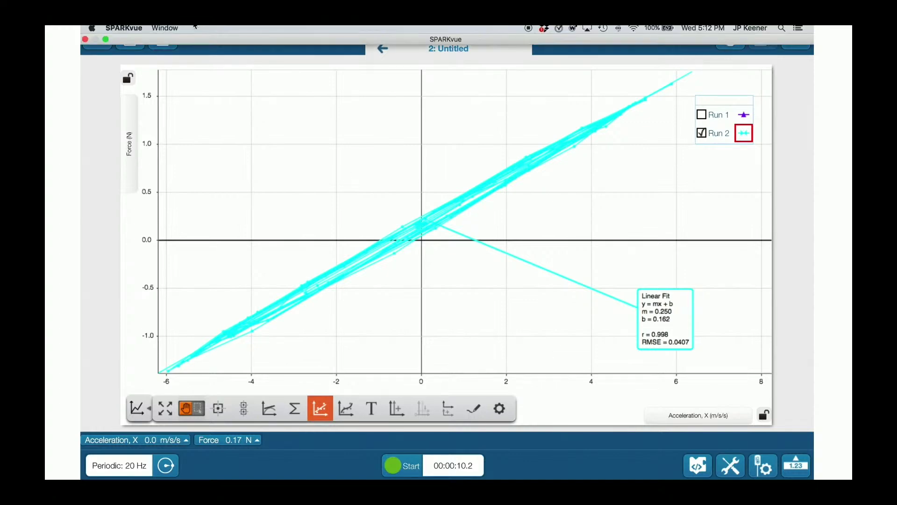
click(105, 39)
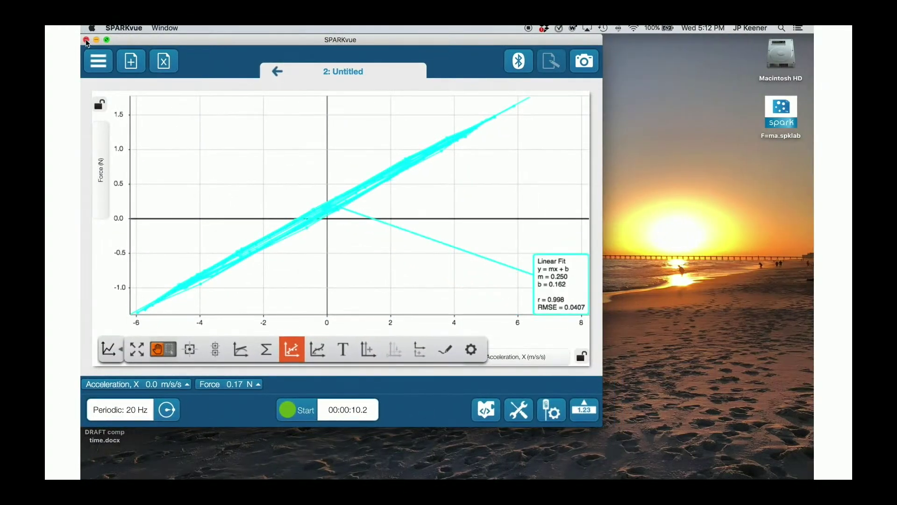
click(86, 40)
click(302, 251)
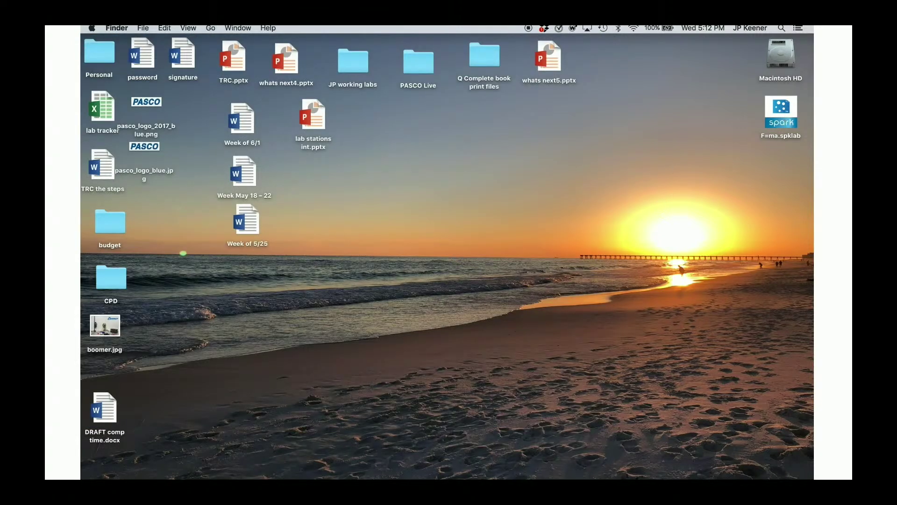
double_click(783, 122)
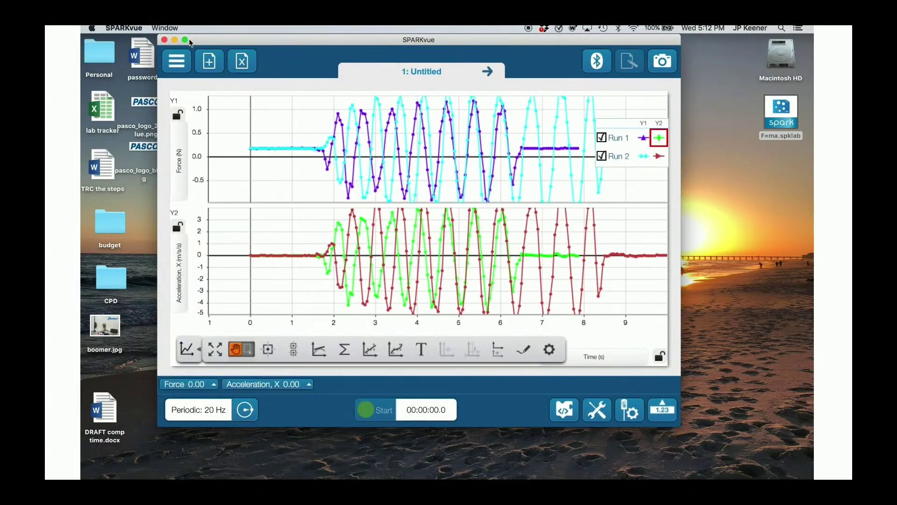
click(185, 40)
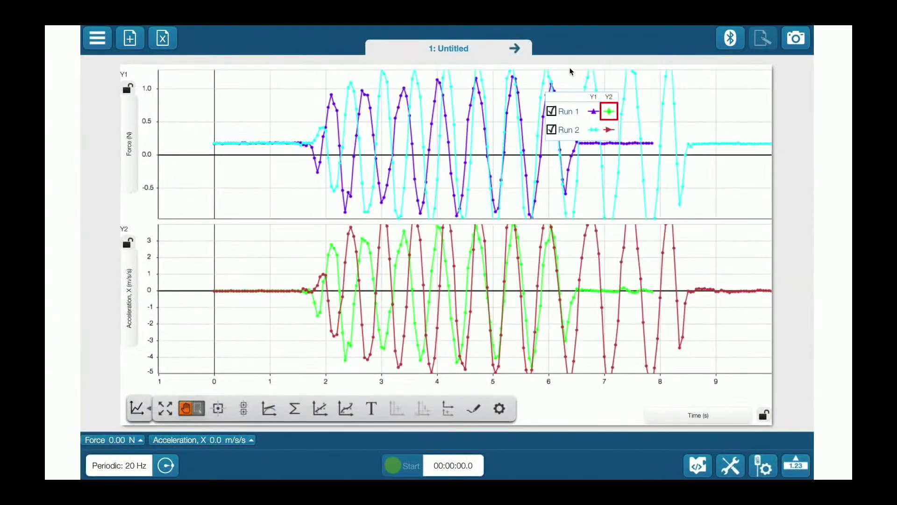
Hide Run 1 in the time graphs on page 1, and toggle the visibility of Run 1 and Run 2 on page 2
click(552, 111)
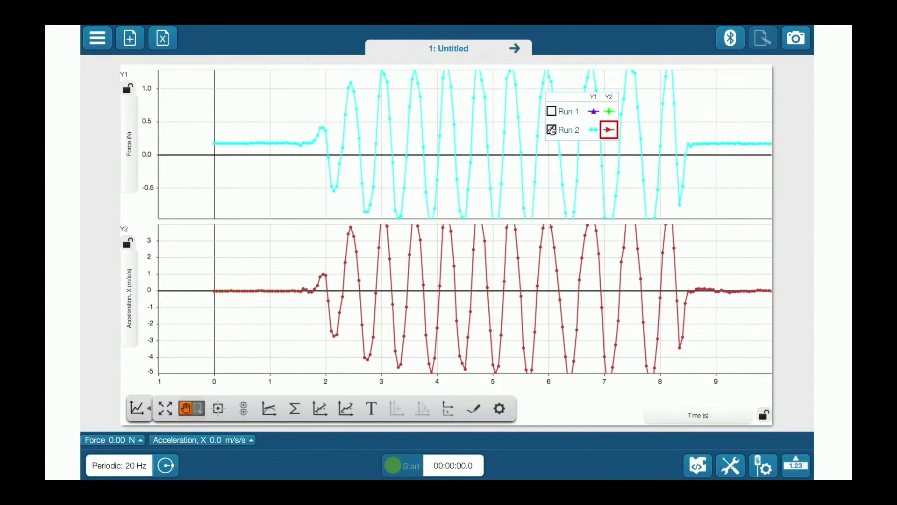
mouse_move(487, 37)
click(516, 49)
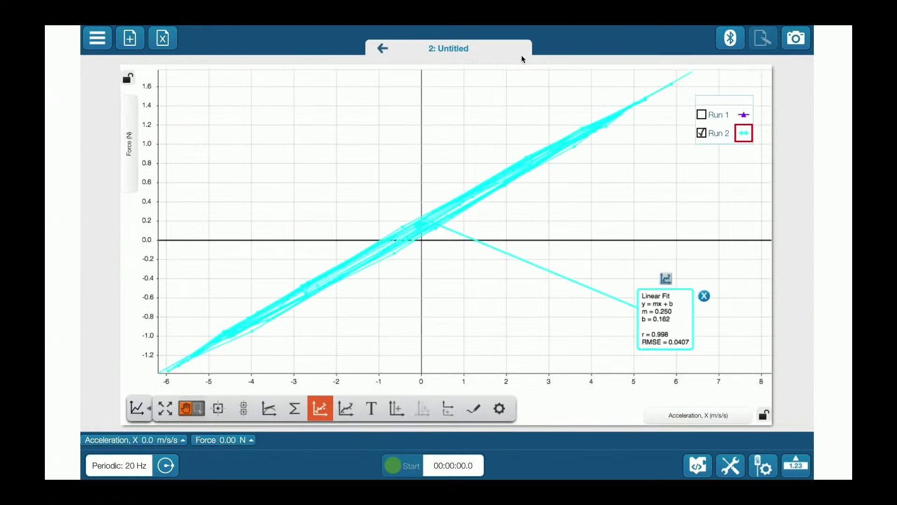
click(389, 49)
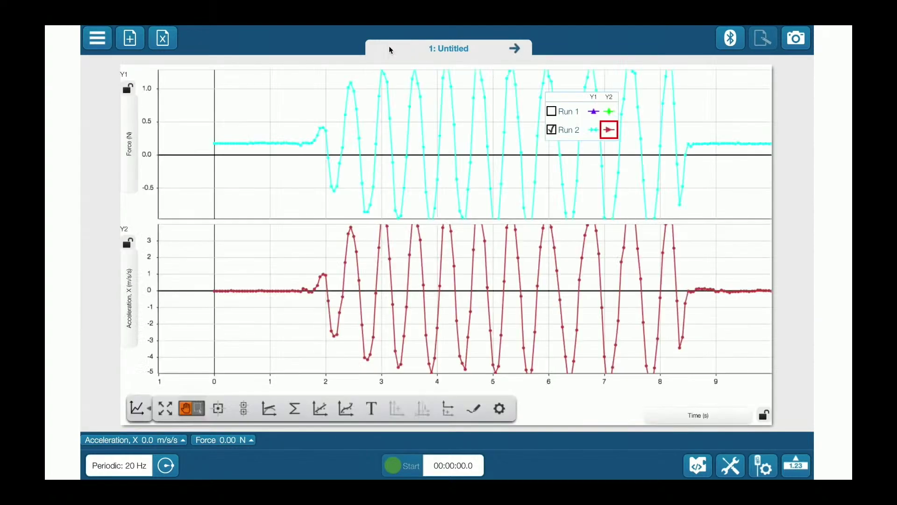
click(514, 48)
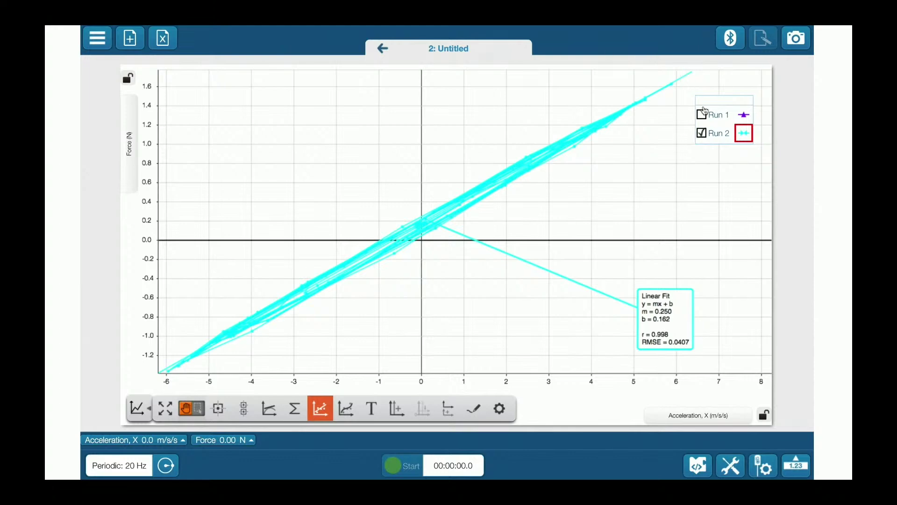
click(702, 116)
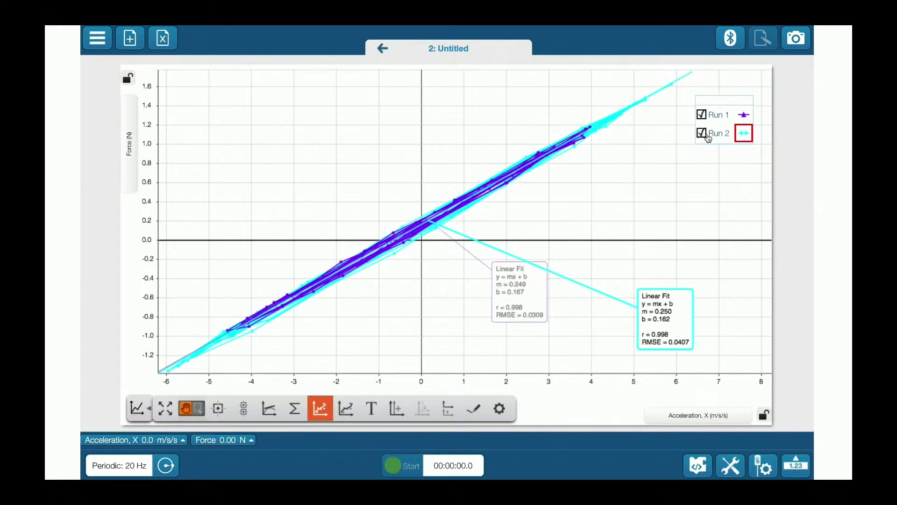
click(706, 135)
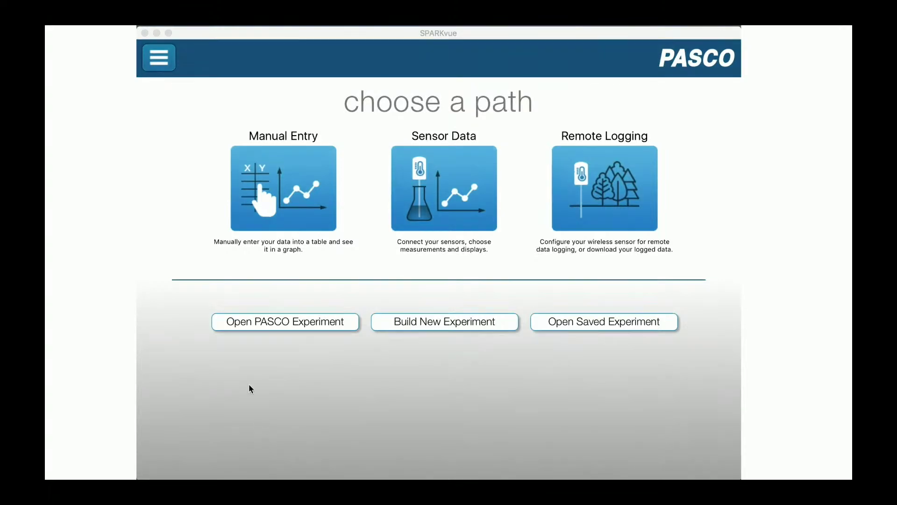
Open the PASCO experiment BetterBumpers (Smart Cart).spklab
click(280, 325)
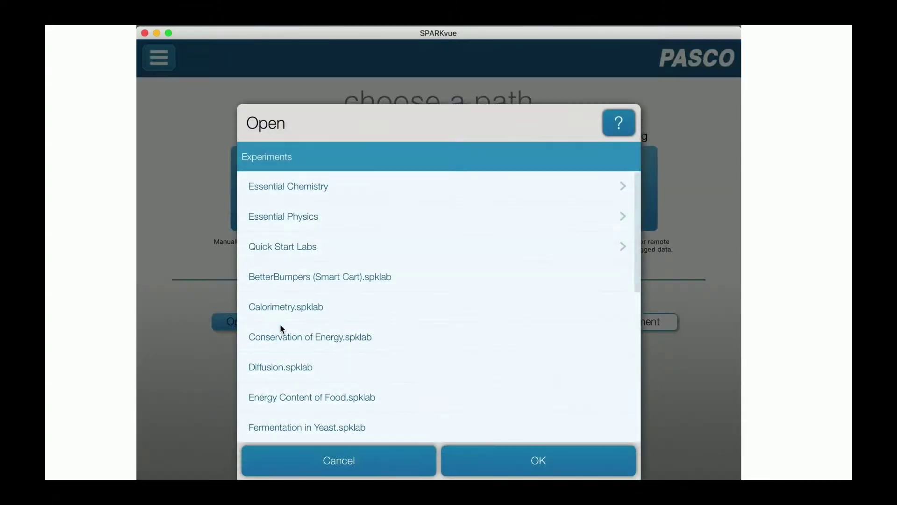
click(289, 280)
click(524, 453)
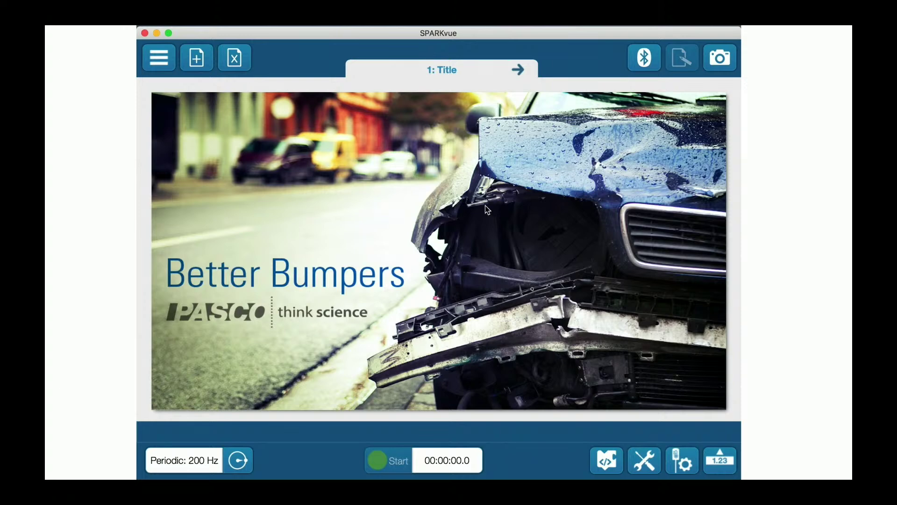
Go through the lab's pages to page 5, Investigate, and record one run of impact force data
click(521, 73)
click(518, 70)
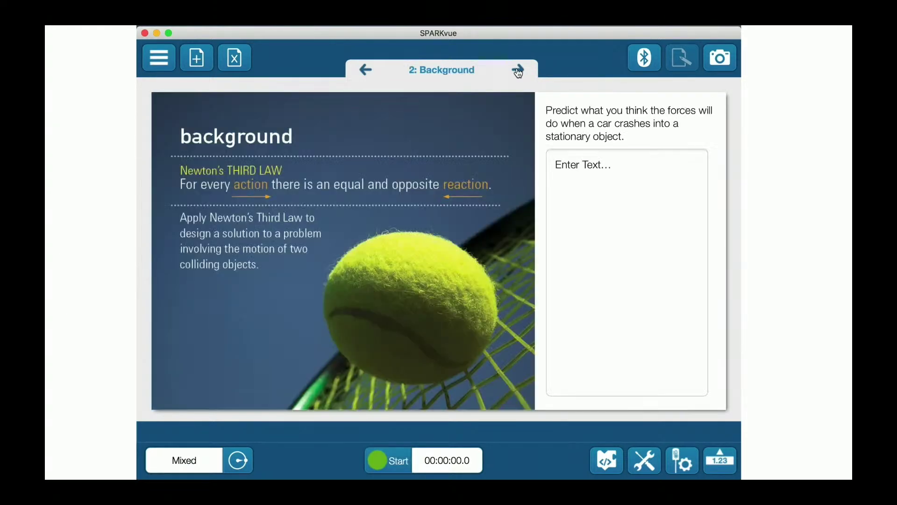
click(518, 70)
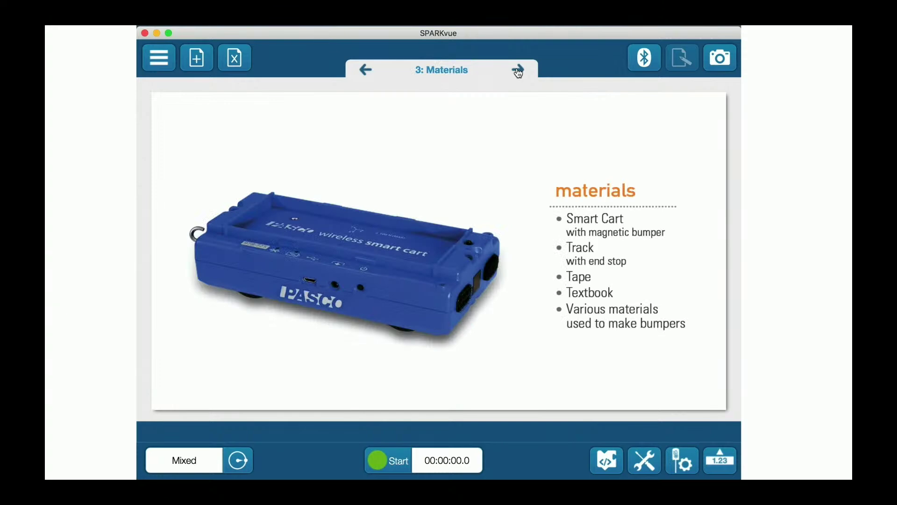
click(518, 70)
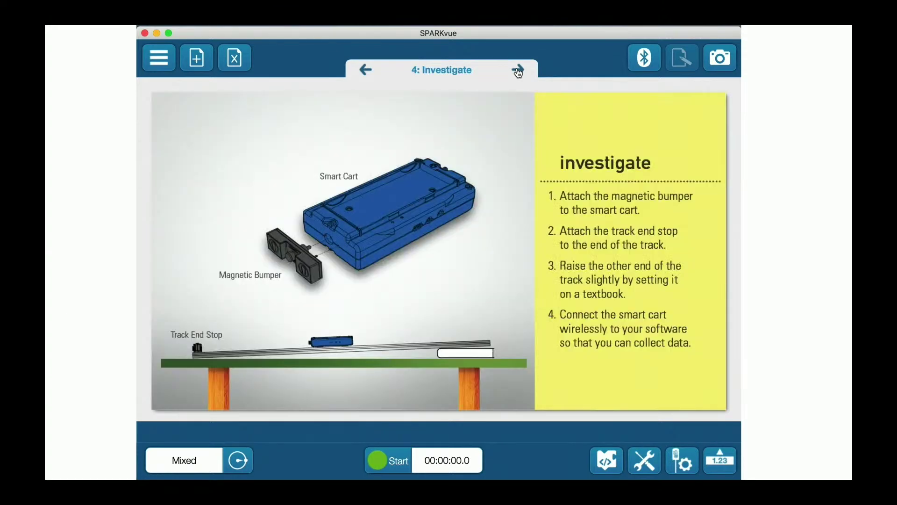
click(518, 70)
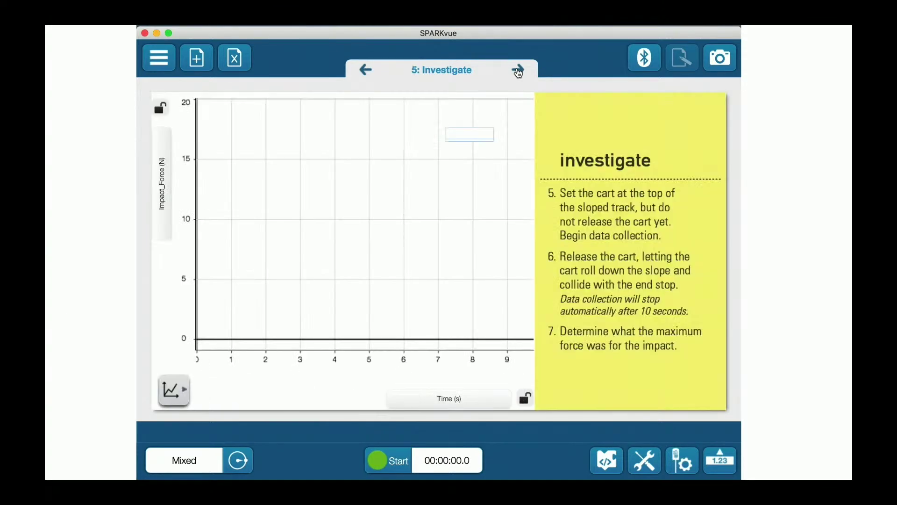
click(377, 461)
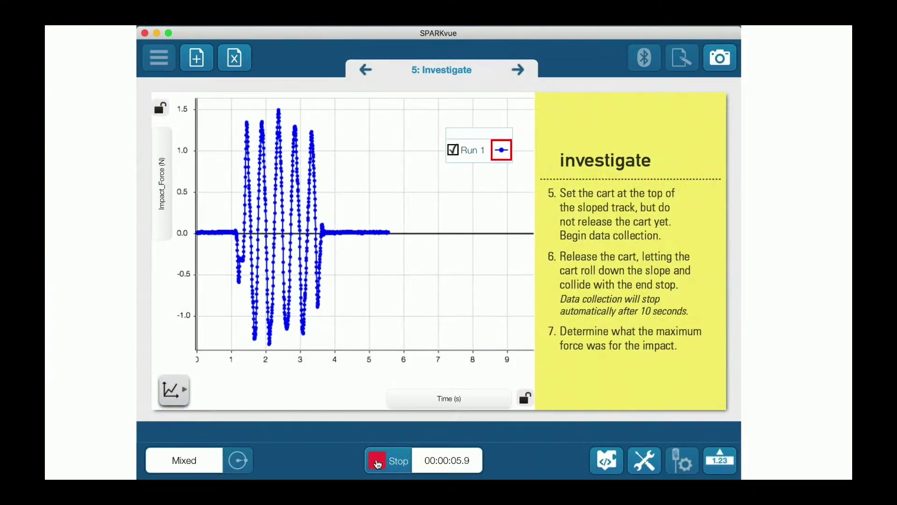
click(378, 461)
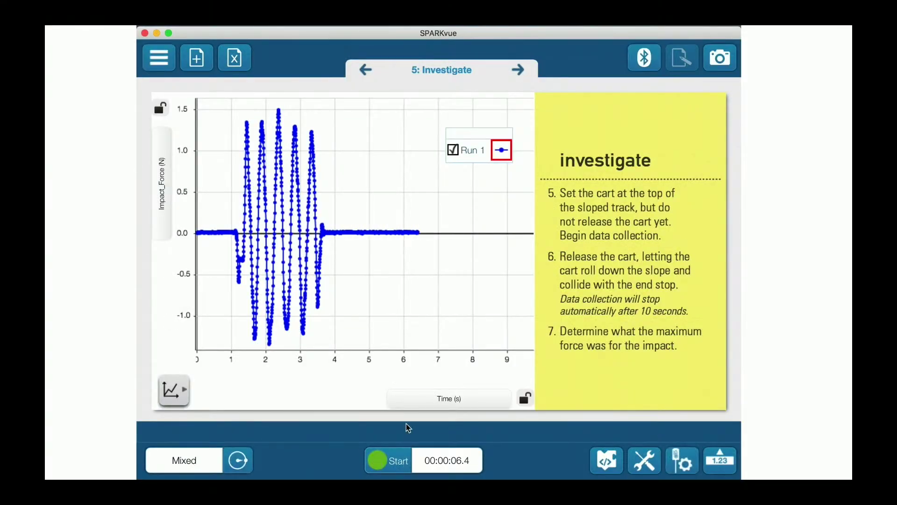
Go through the remaining lab pages up to page 8, Analysis, viewing the graphs and questions
click(518, 70)
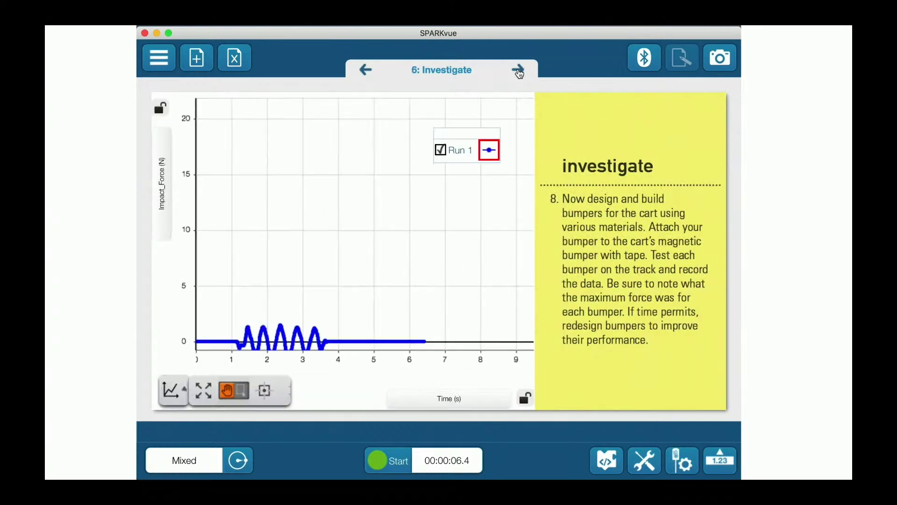
click(518, 70)
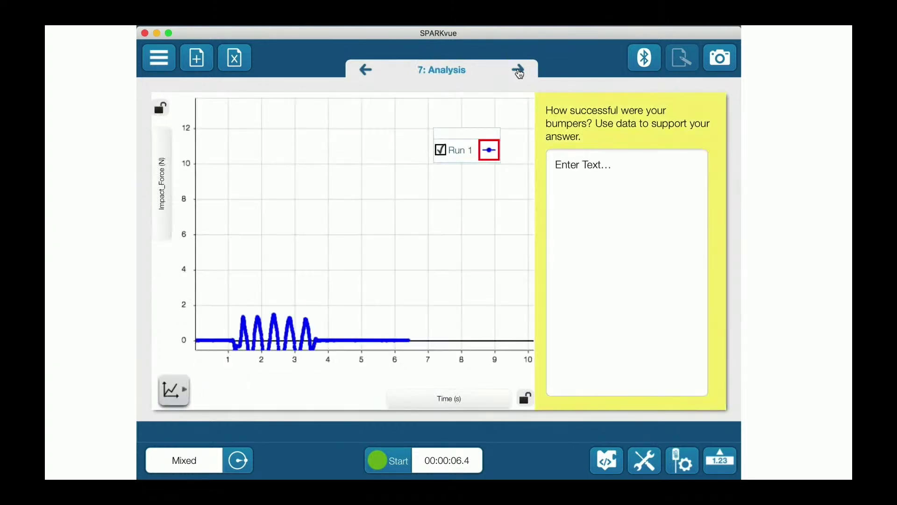
click(518, 70)
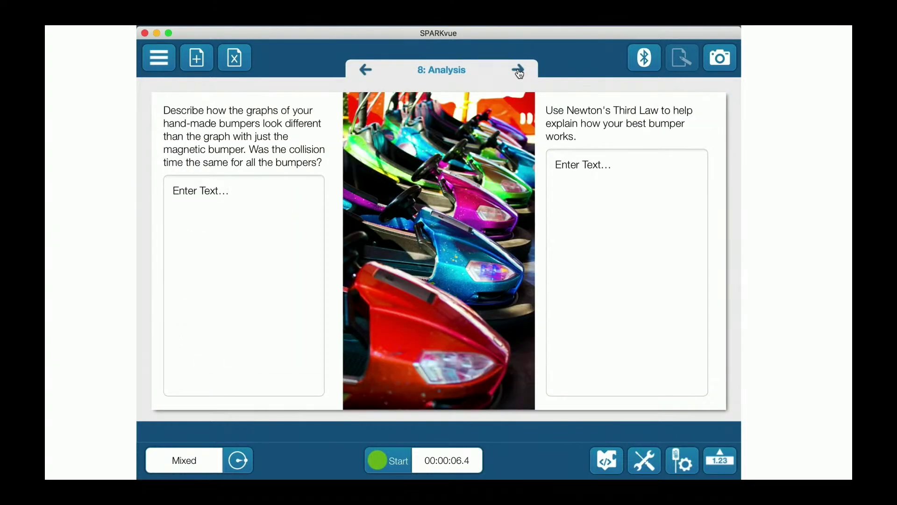
Add a page after page 8 with two equal side-by-side areas, holding a media display and a digits display
click(206, 61)
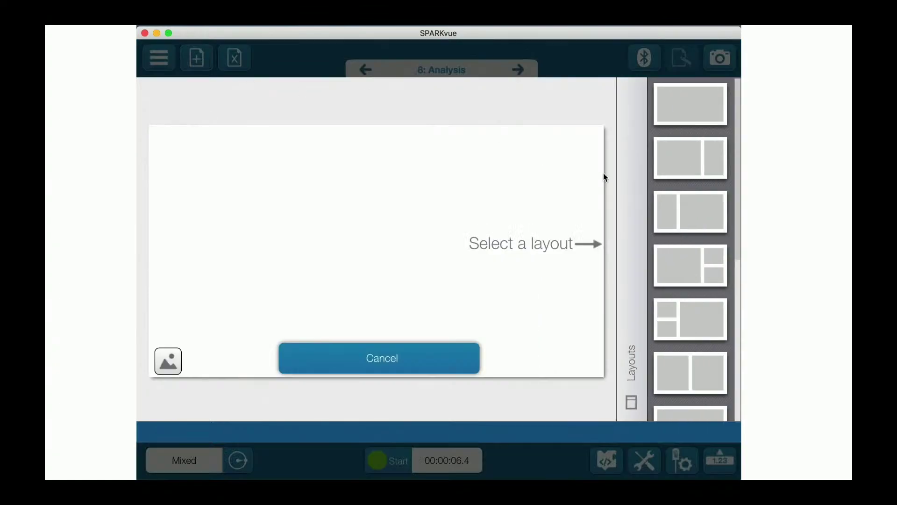
click(689, 374)
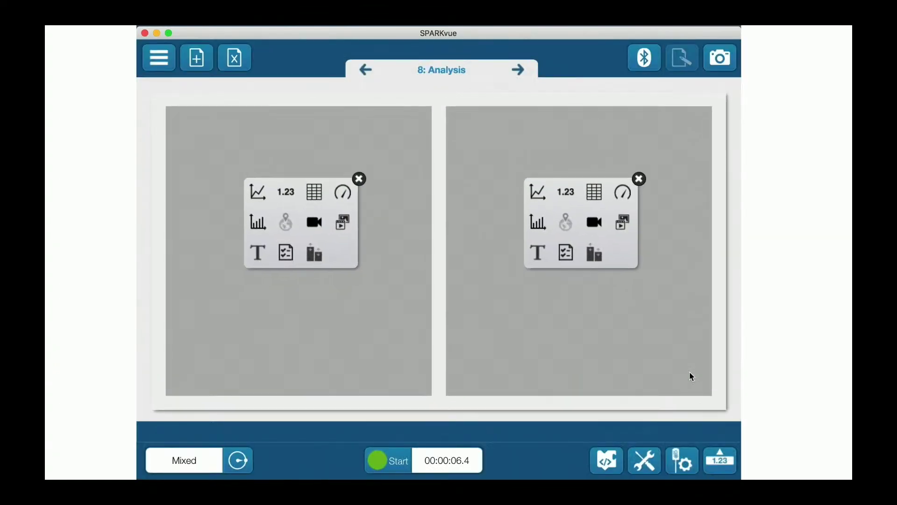
click(343, 222)
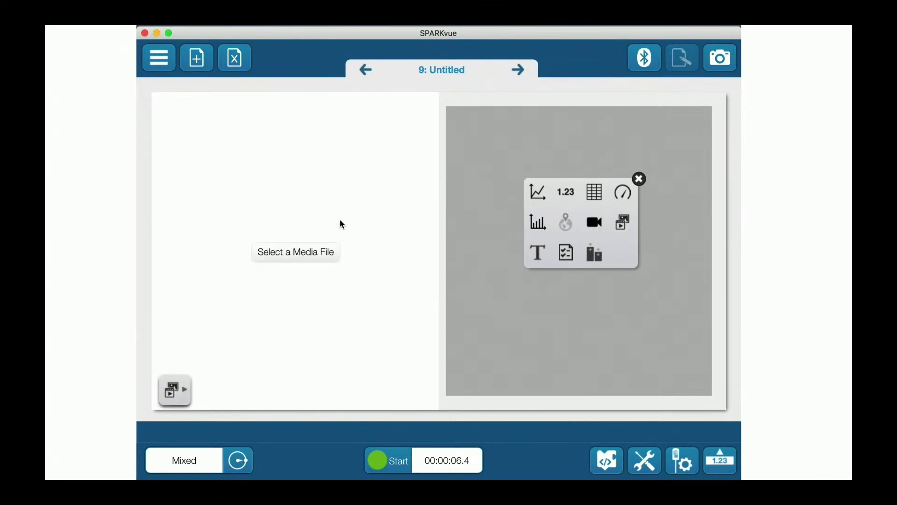
click(566, 192)
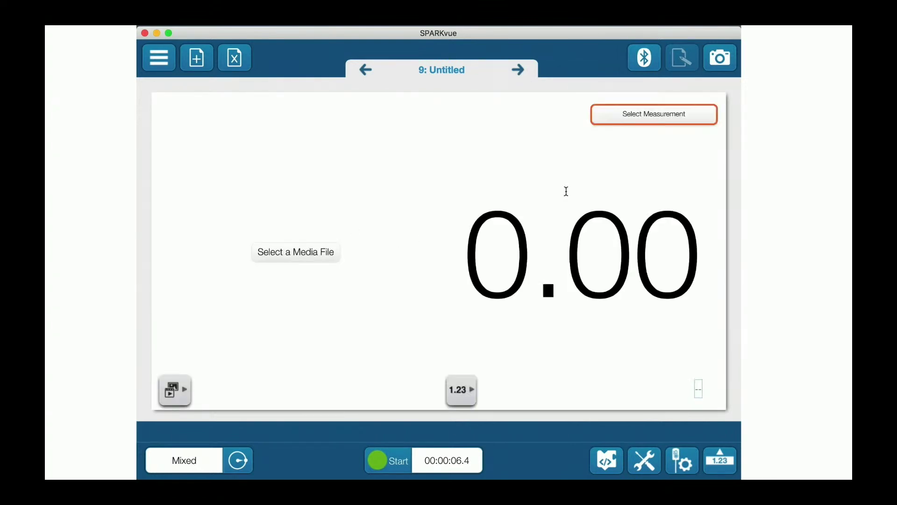
Load boomer.jpg from the desktop into the media display and set the digits display to the Smart Cart Force measurement
click(300, 258)
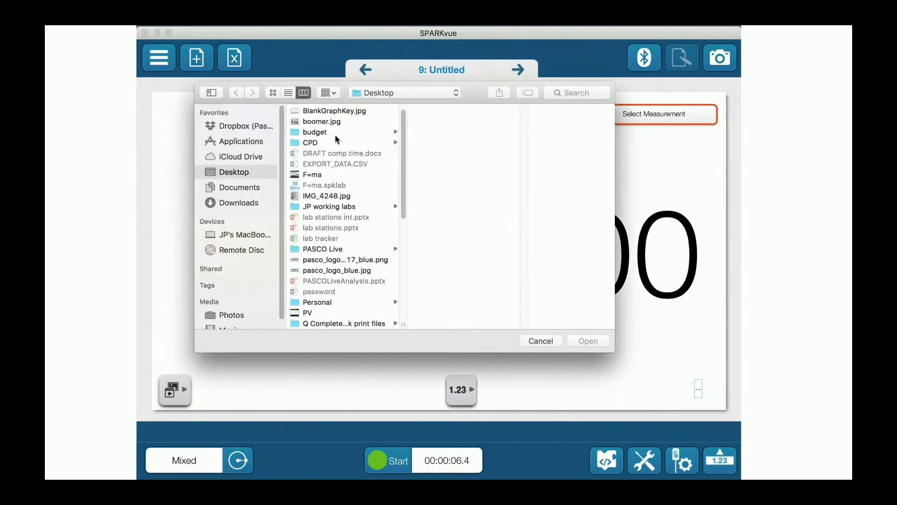
click(329, 122)
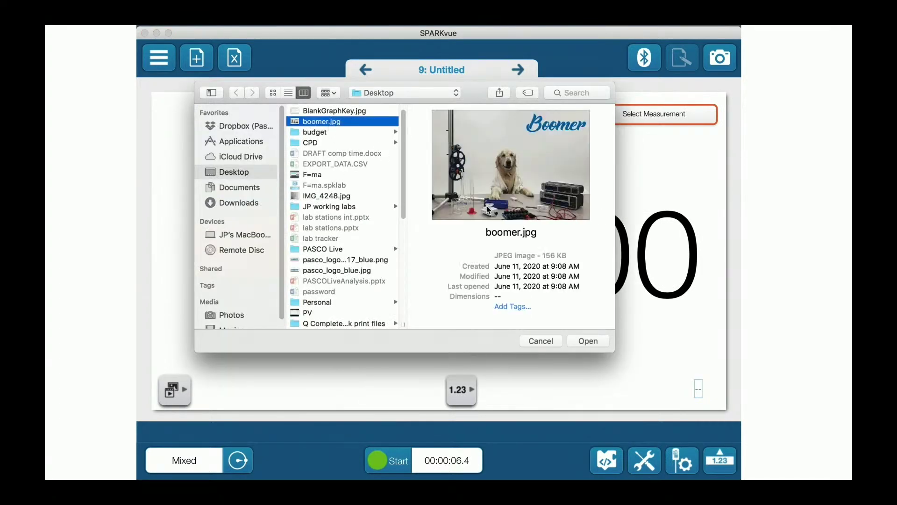
click(585, 341)
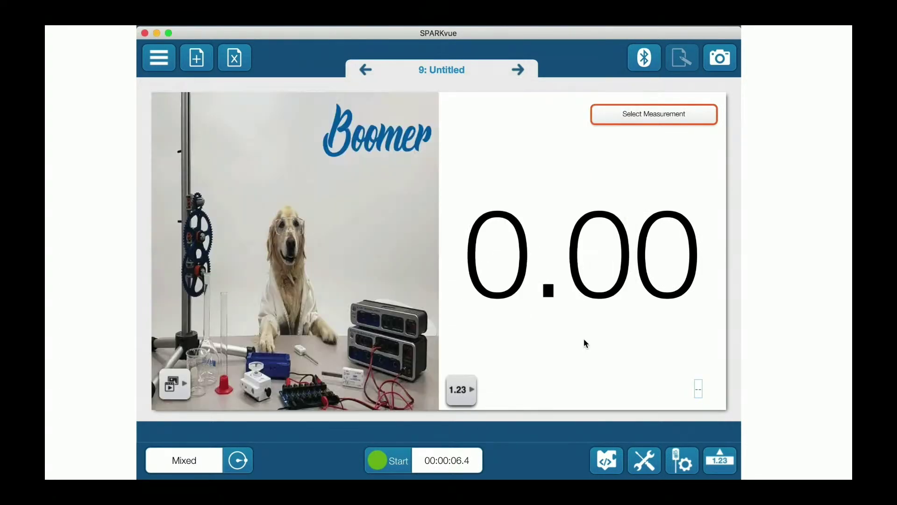
click(662, 119)
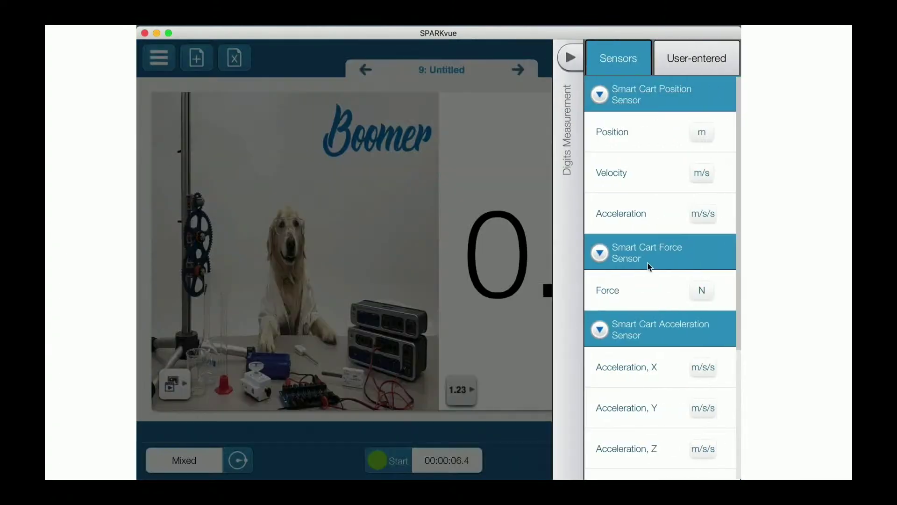
click(630, 294)
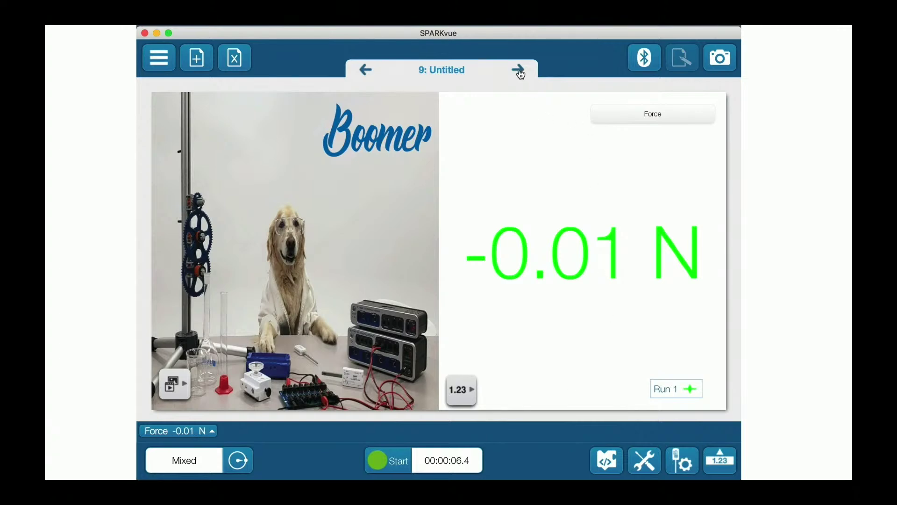
Add another page after page 9 with a single full-page layout and fill it with a graph
click(197, 58)
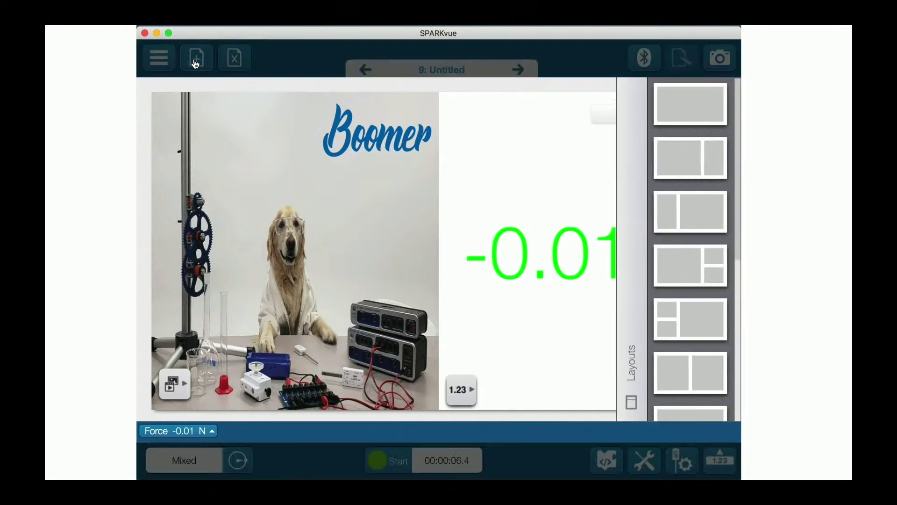
click(703, 96)
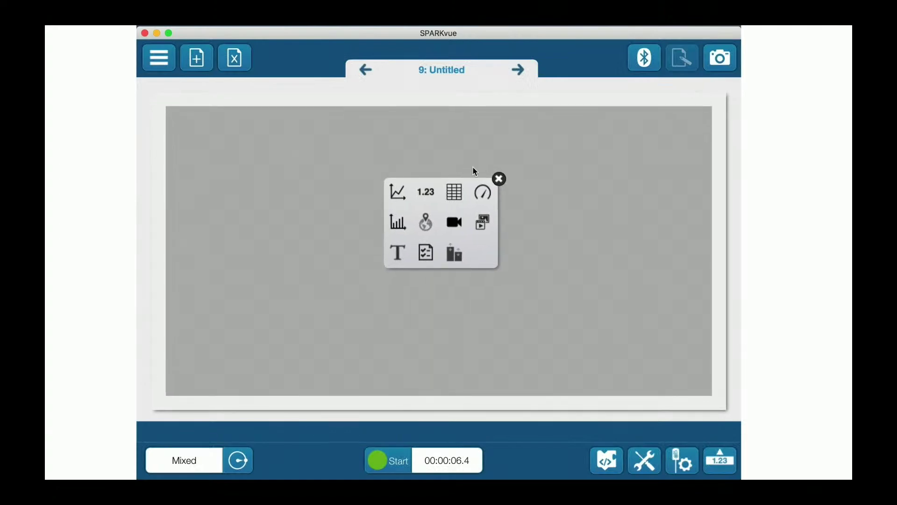
click(399, 192)
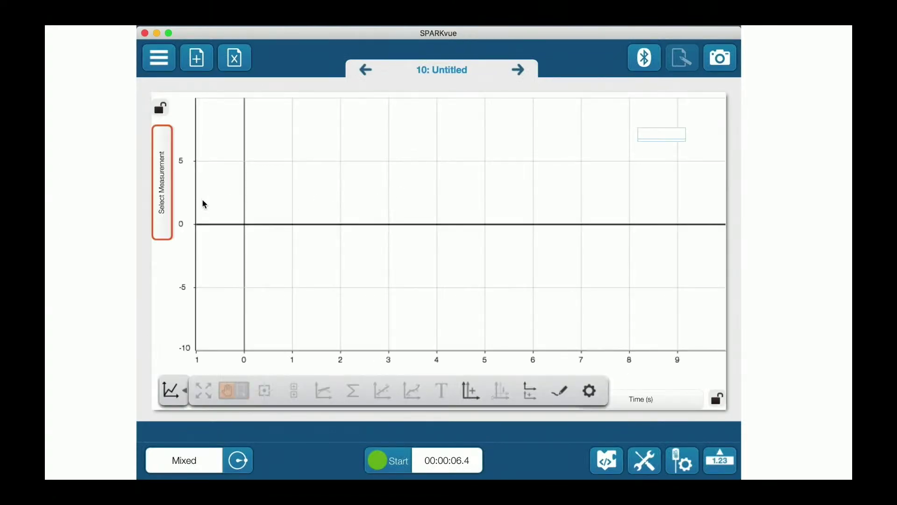
Review the added pages alongside page 8, Analysis, and return to the page with the picture and force display
click(366, 71)
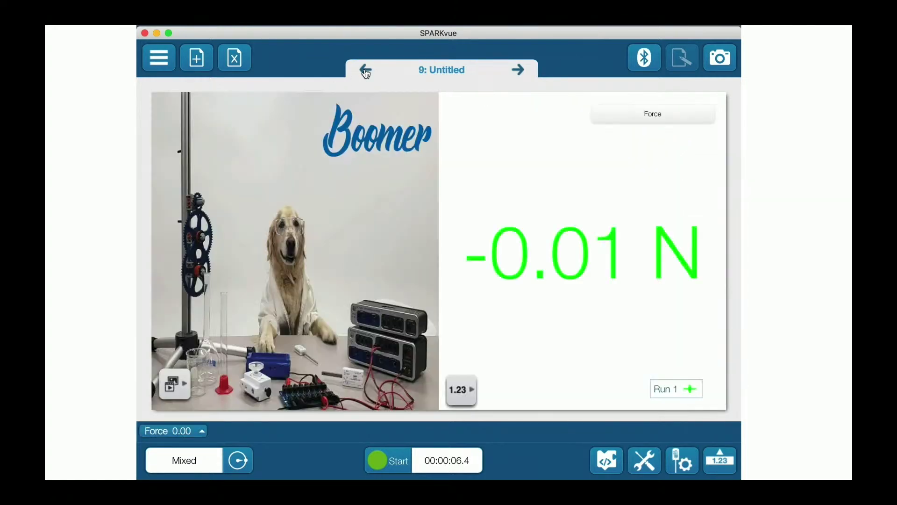
click(367, 71)
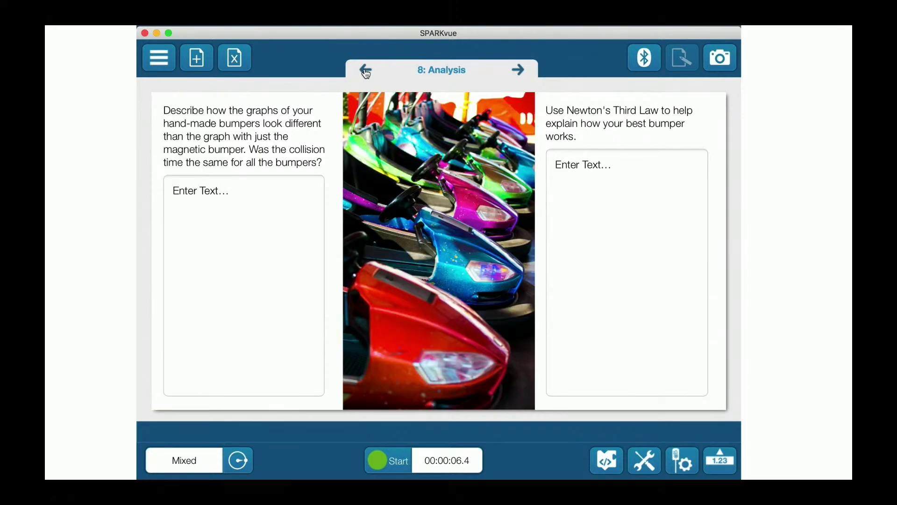
click(517, 71)
click(518, 72)
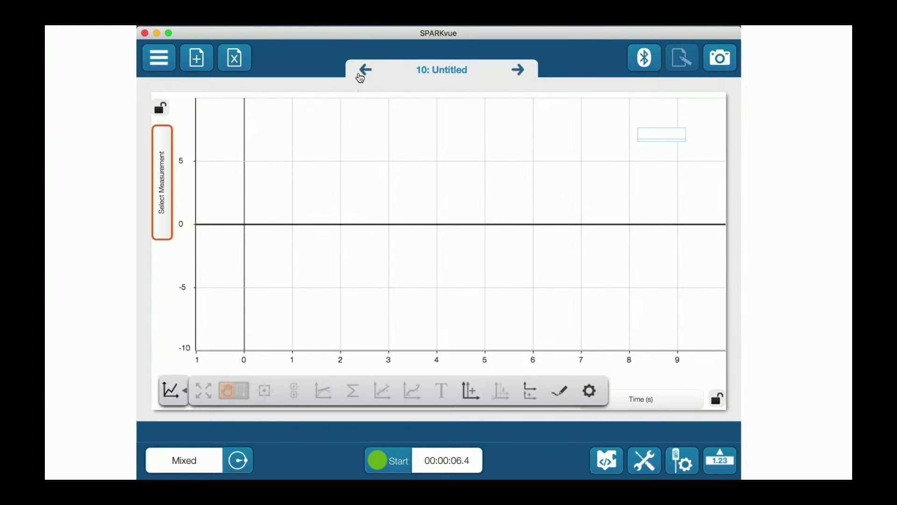
click(361, 72)
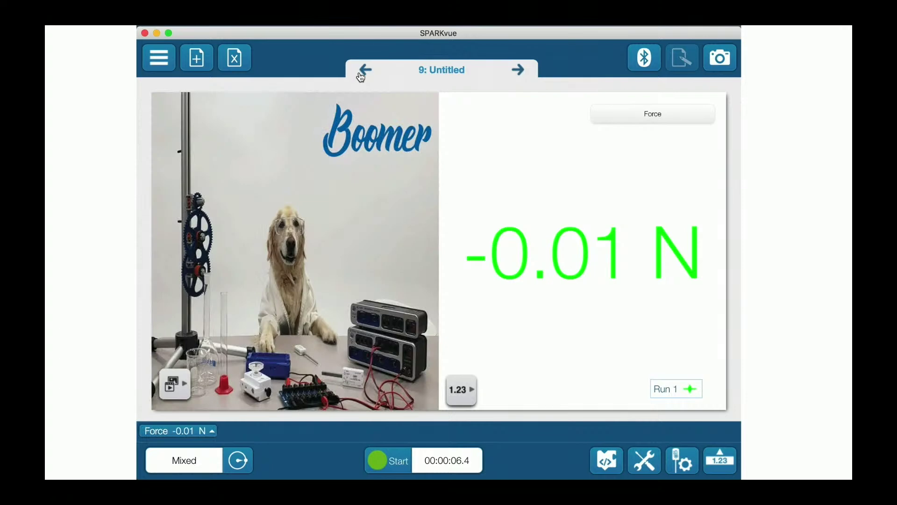